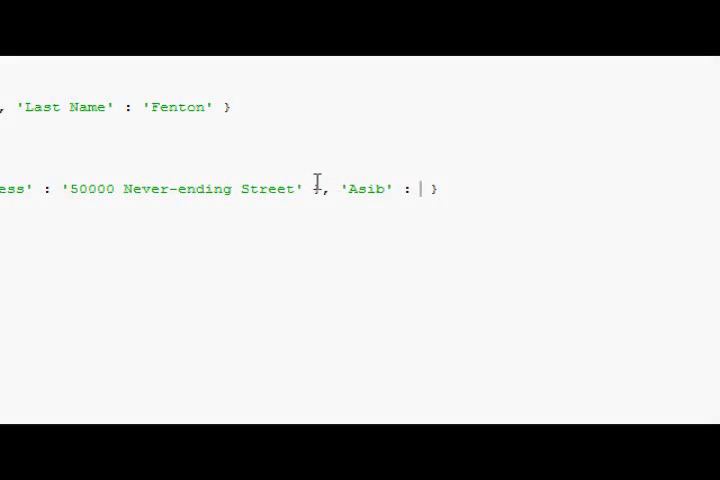
pyautogui.moveTo(498, 188); pyautogui.dragTo(185, 190)
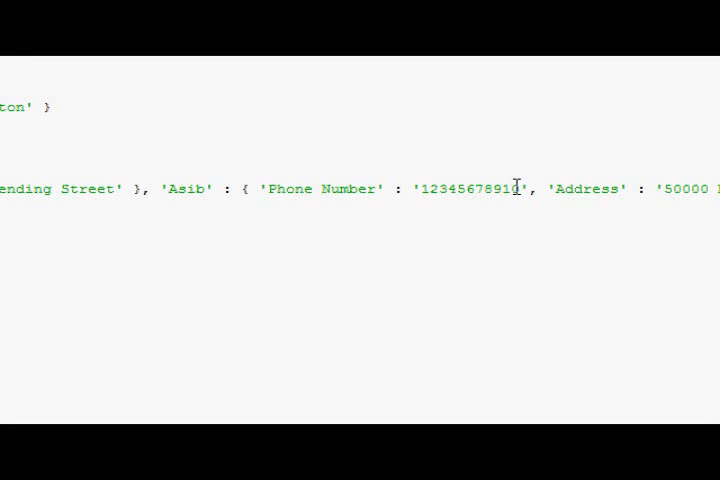
pyautogui.moveTo(521, 188); pyautogui.dragTo(513, 188)
pyautogui.write('1')
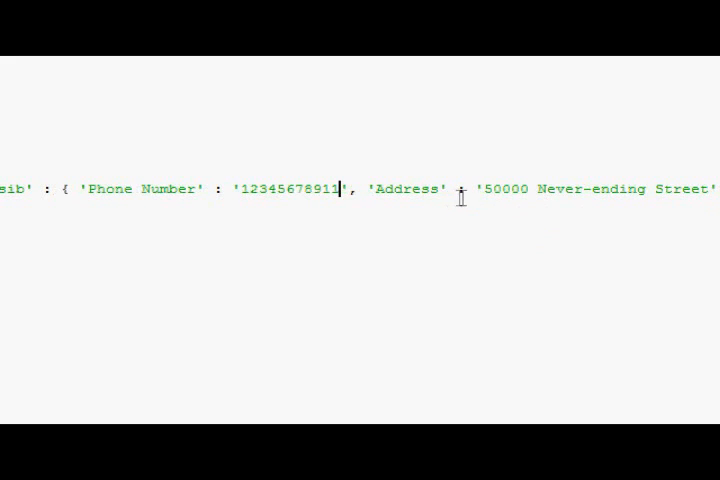
pyautogui.moveTo(529, 188); pyautogui.dragTo(521, 188)
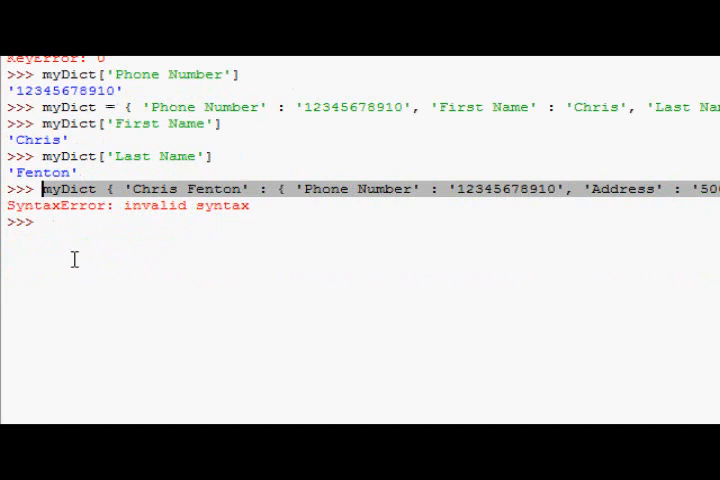
pyautogui.click(142, 233)
# Step: Rerun the dictionary line with '= ' added so myDict is assigned, then look up myDict['Chris Fenton']
pyautogui.hotkey('ctrl', 'v')
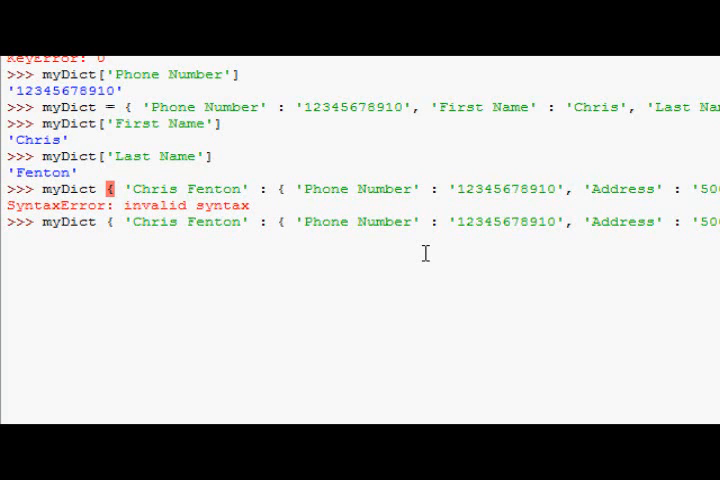
pyautogui.write('}')
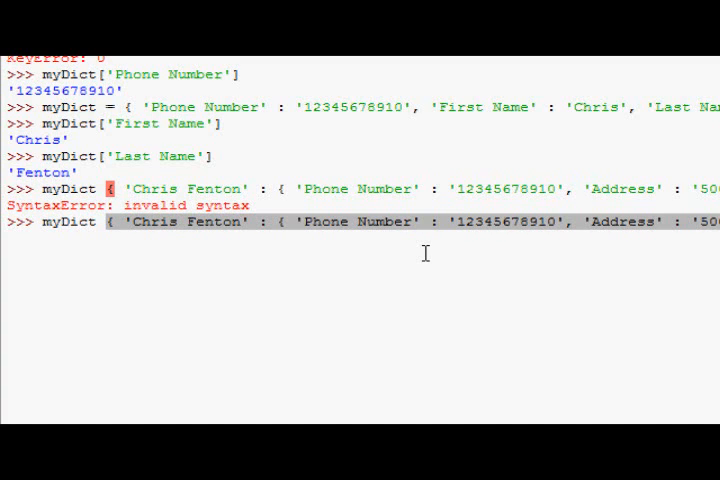
pyautogui.click(109, 221)
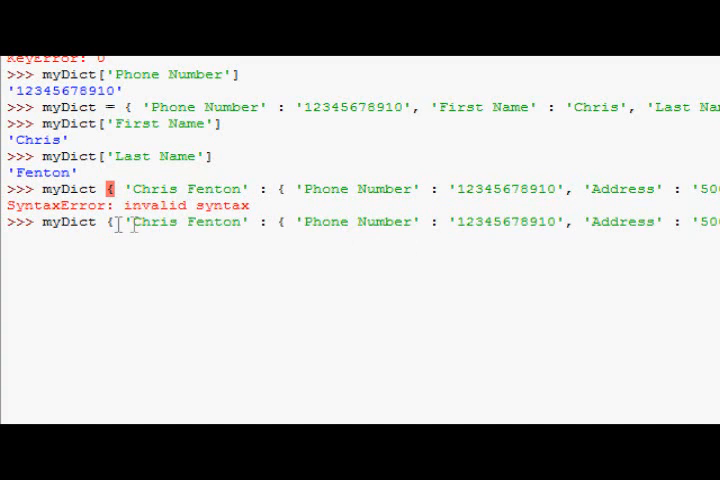
pyautogui.write('=')
pyautogui.press('Return')
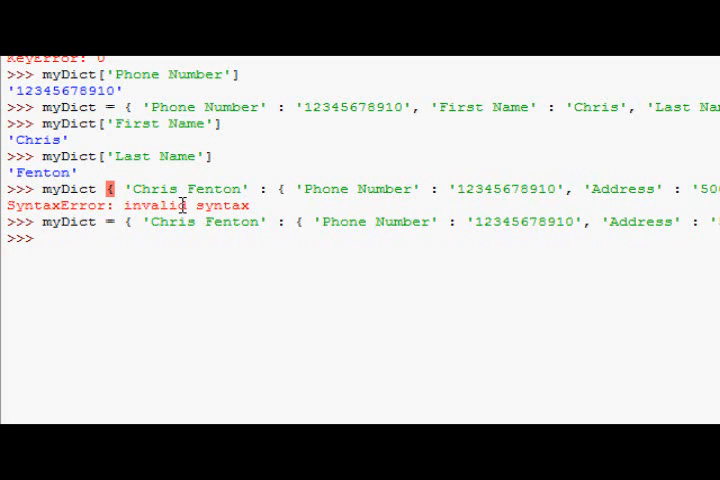
pyautogui.write('myDict')
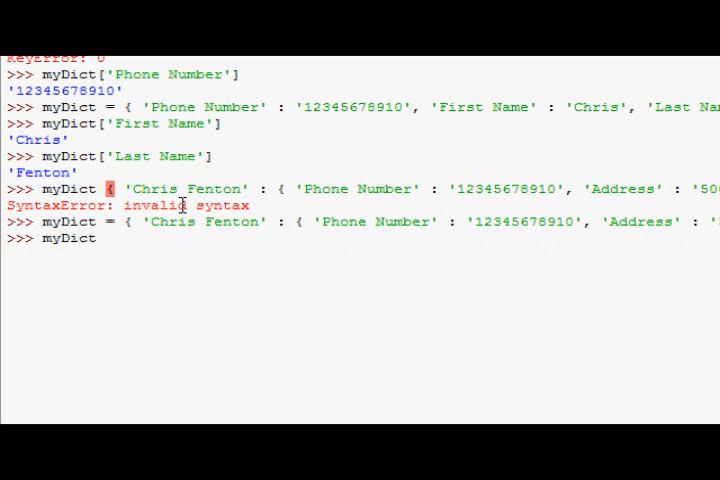
pyautogui.write('[')
pyautogui.write("'Chri")
pyautogui.write('s;')
pyautogui.write('enton')
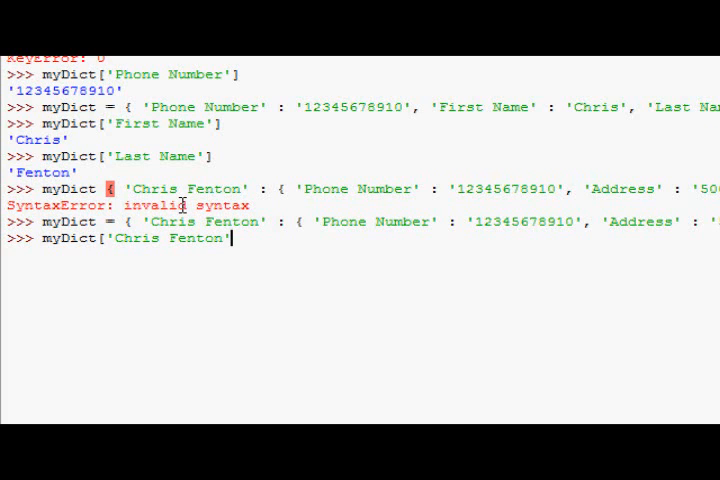
pyautogui.write(']')
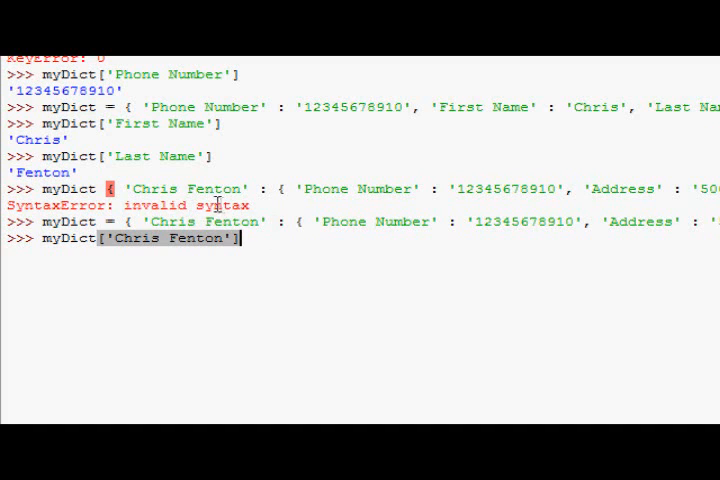
pyautogui.press('Return')
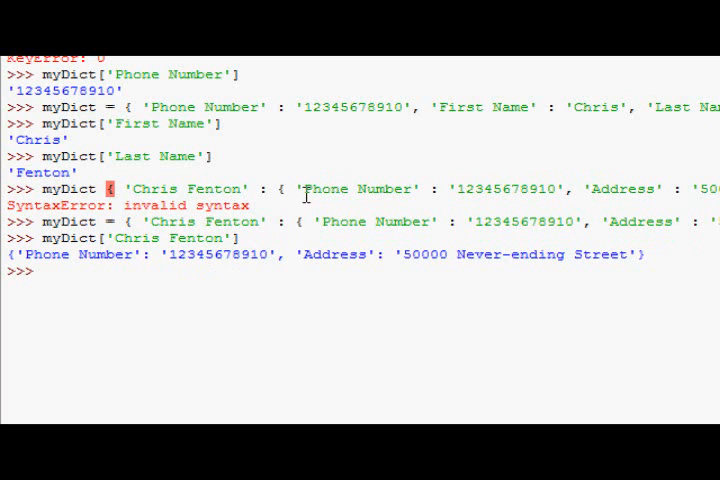
pyautogui.moveTo(297, 222)
pyautogui.mouseDown()
pyautogui.moveTo(493, 232)
pyautogui.moveTo(522, 222)
pyautogui.mouseUp()
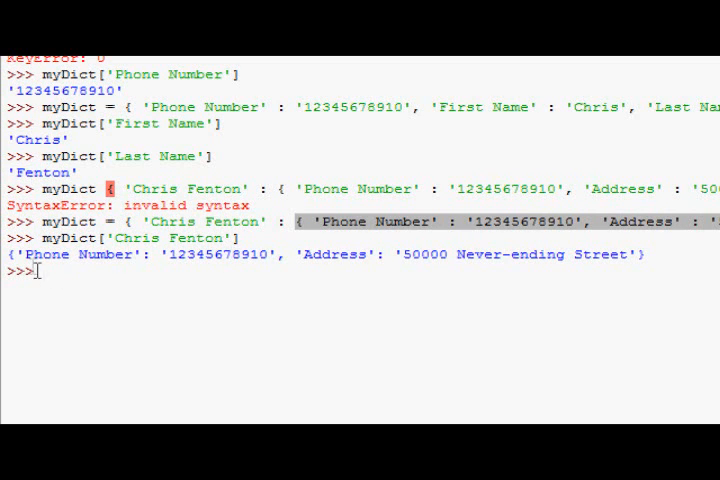
pyautogui.moveTo(12, 254); pyautogui.dragTo(530, 251)
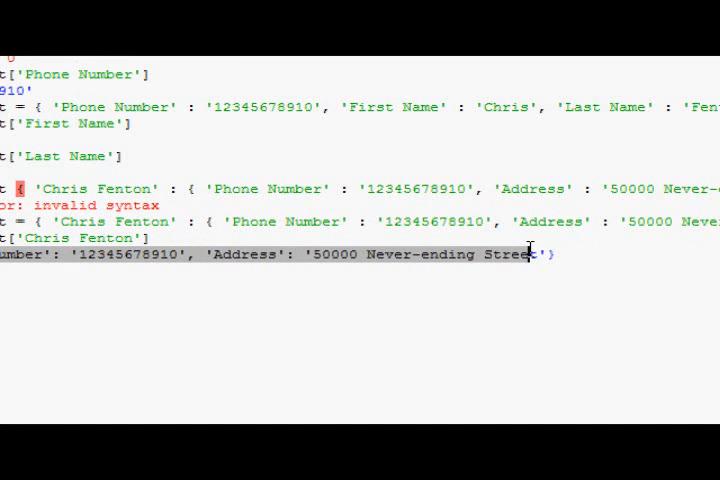
pyautogui.hscroll(-3, 180, 215)
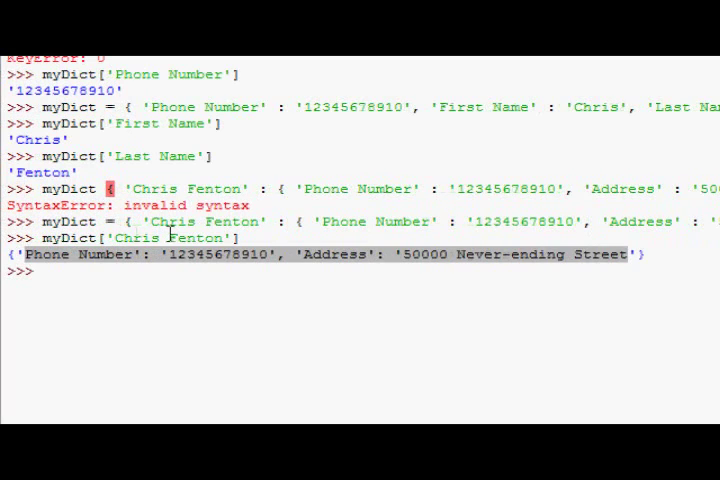
pyautogui.click(127, 221)
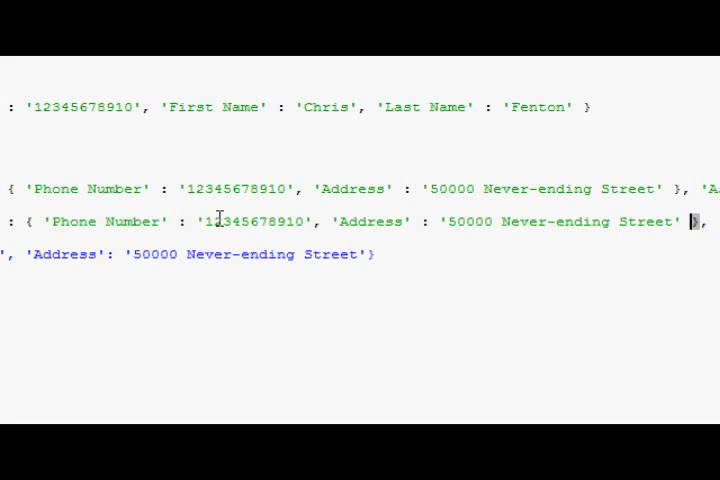
pyautogui.moveTo(178, 219); pyautogui.dragTo(487, 221)
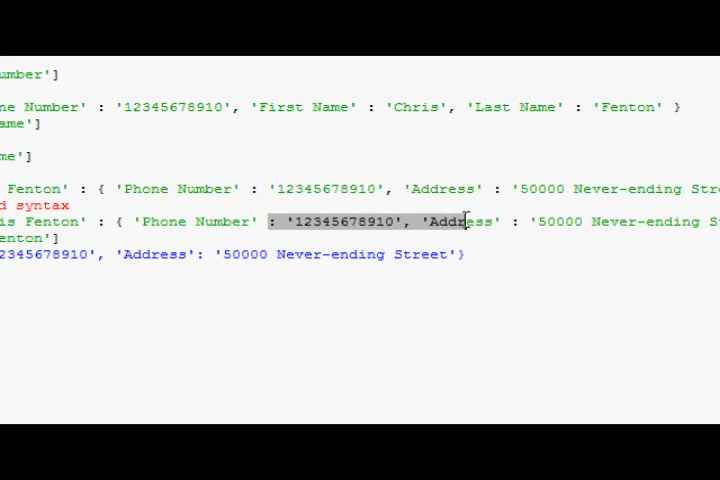
pyautogui.click(448, 224)
pyautogui.tripleClick(448, 224)
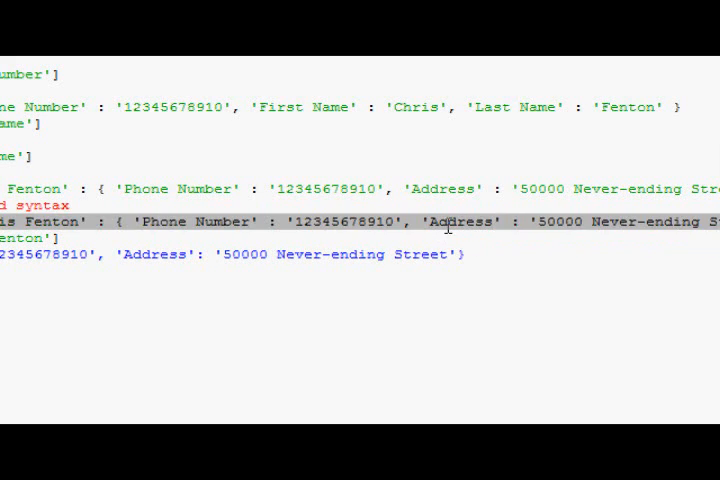
pyautogui.click(437, 222)
pyautogui.moveTo(196, 220); pyautogui.dragTo(522, 221)
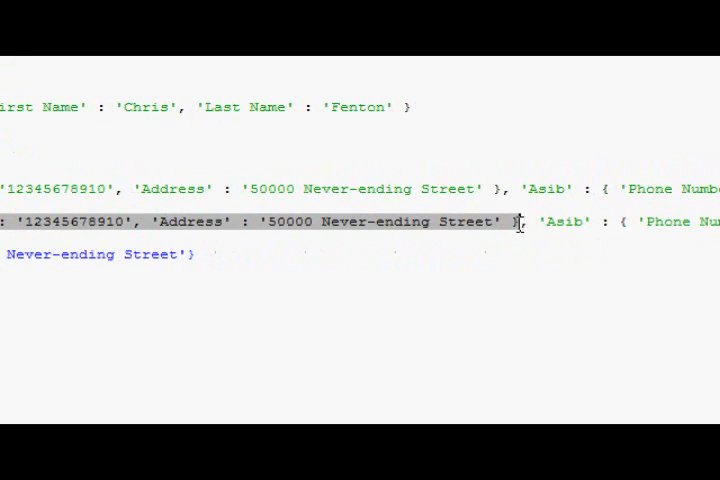
pyautogui.moveTo(510, 222); pyautogui.dragTo(583, 222)
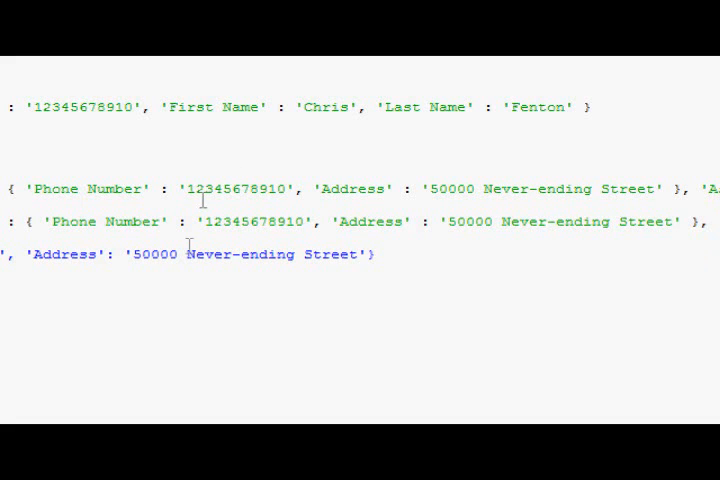
pyautogui.hscroll(-5, 205, 262)
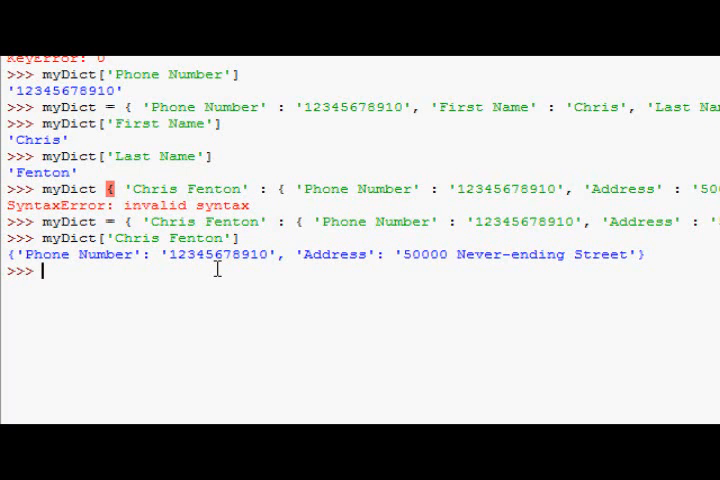
pyautogui.write('myDict[')
pyautogui.press('BackSpace')
pyautogui.press('BackSpace')
pyautogui.press('BackSpace')
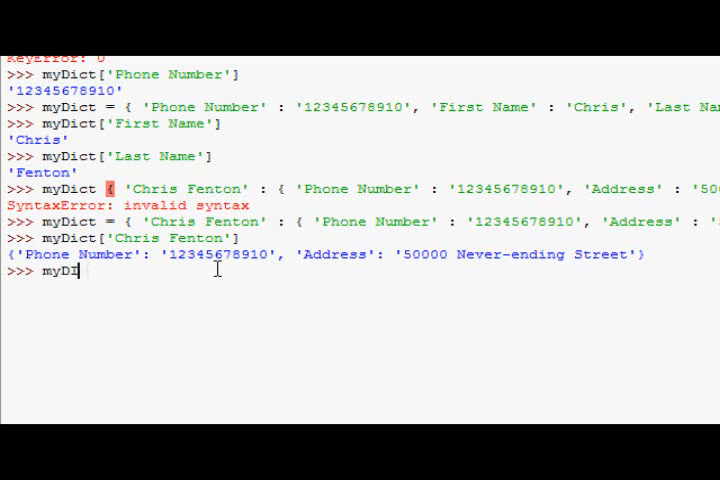
pyautogui.write('oc')
pyautogui.press('BackSpace')
pyautogui.press('BackSpace')
pyautogui.write("ct['A")
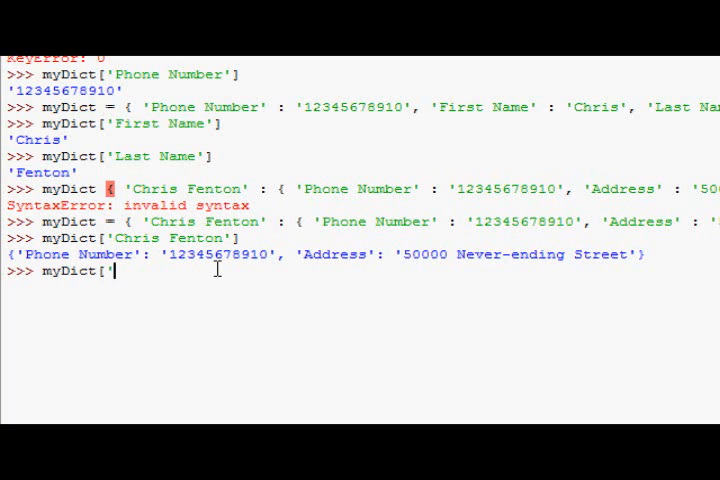
pyautogui.write('sob')
pyautogui.press('BackSpace')
pyautogui.write("ib']")
pyautogui.press('Return')
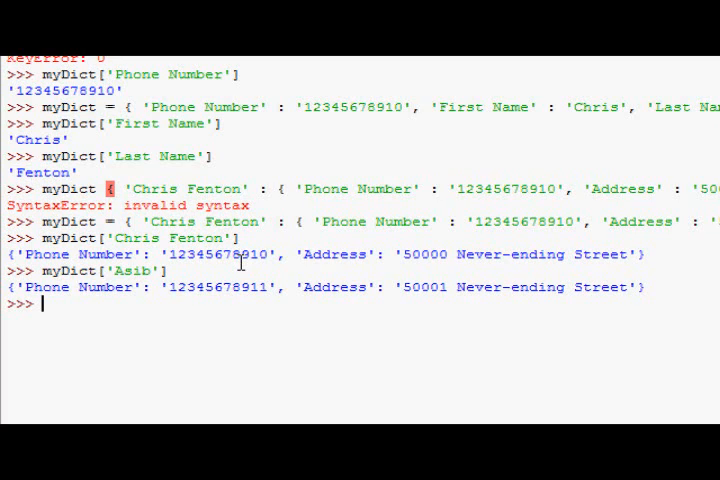
pyautogui.write('myDict[')
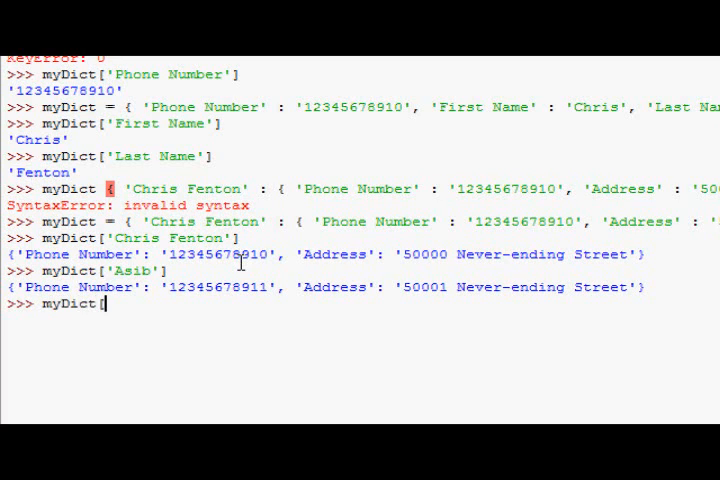
pyautogui.write("'Chris ")
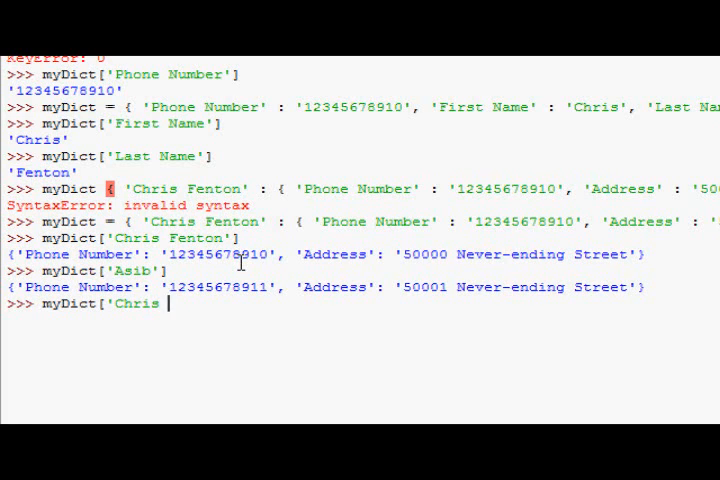
pyautogui.write("Fenton'")
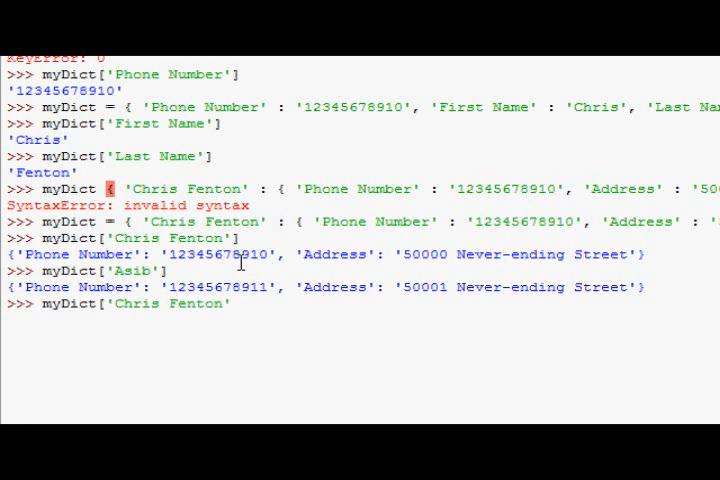
pyautogui.write(']')
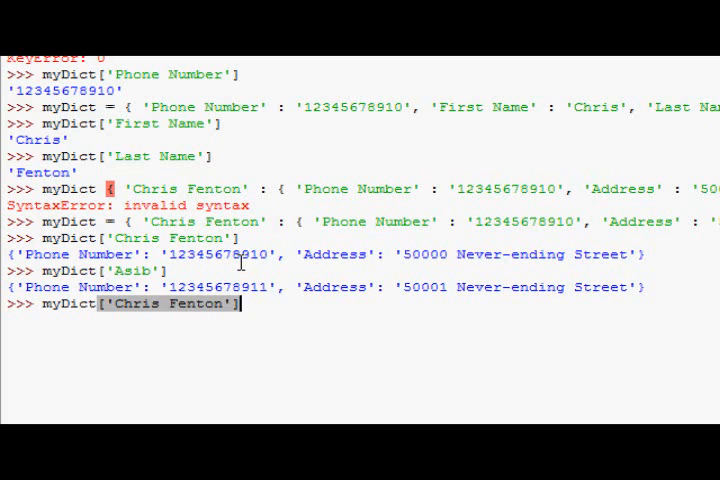
pyautogui.write('[')
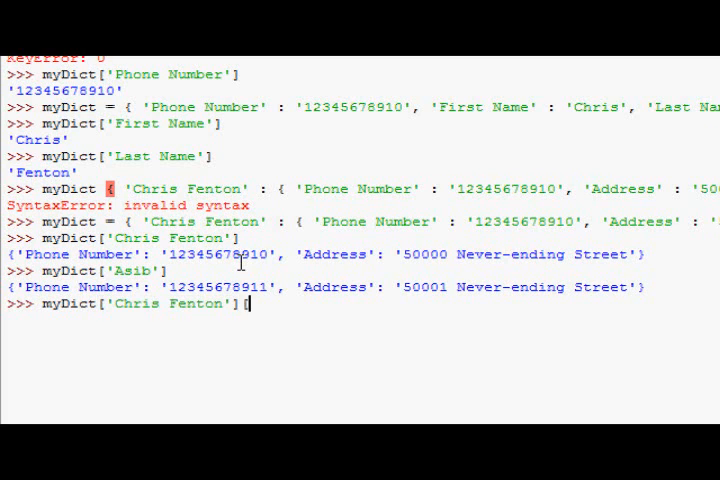
pyautogui.write(']')
pyautogui.press('Left')
pyautogui.moveTo(645, 172); pyautogui.dragTo(7, 172)
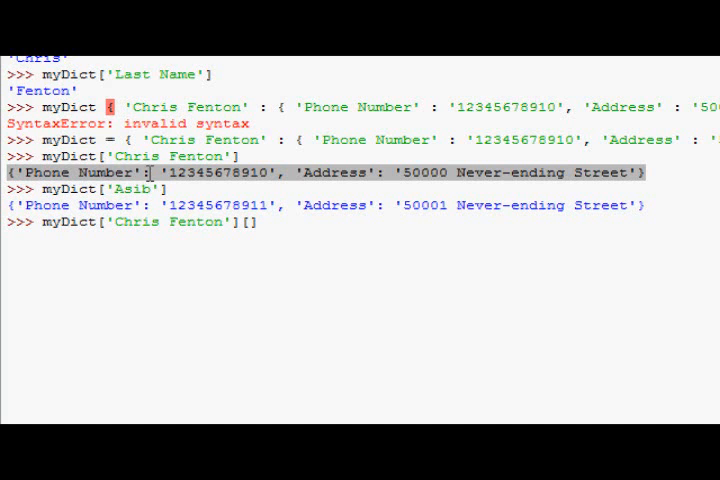
pyautogui.click(135, 215)
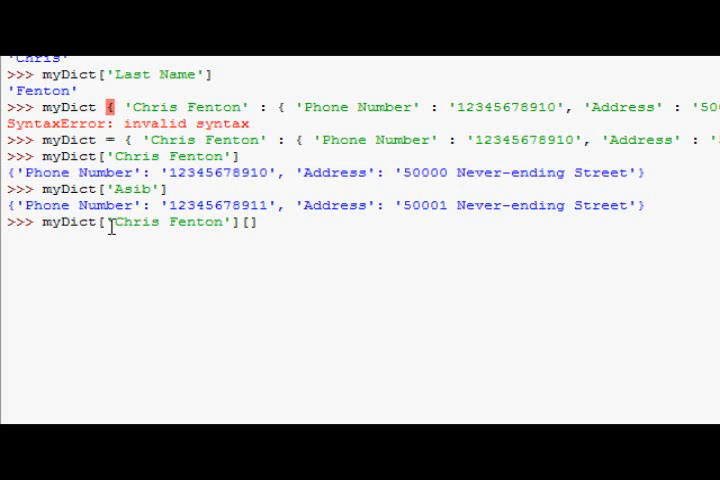
pyautogui.moveTo(112, 222); pyautogui.dragTo(241, 222)
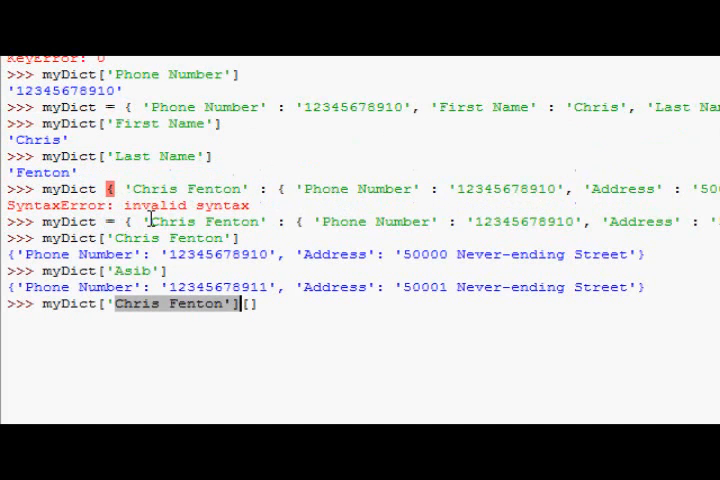
pyautogui.moveTo(150, 221); pyautogui.dragTo(495, 221)
pyautogui.hscroll(-5, 150, 230)
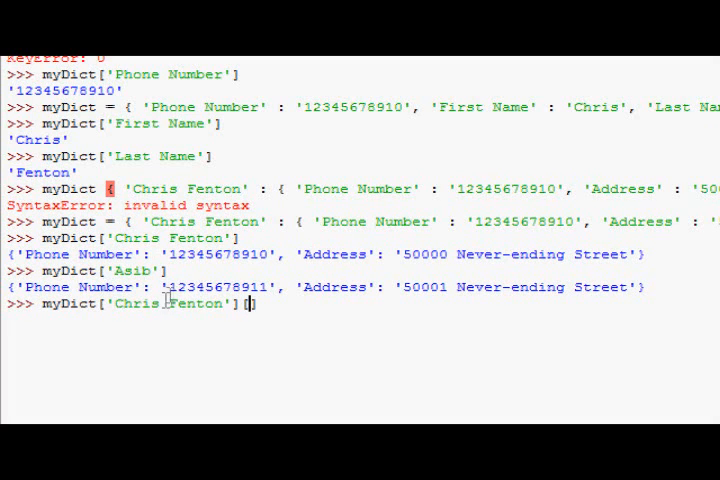
pyautogui.moveTo(167, 303)
pyautogui.mouseDown()
pyautogui.moveTo(224, 306)
pyautogui.moveTo(113, 304)
pyautogui.mouseUp()
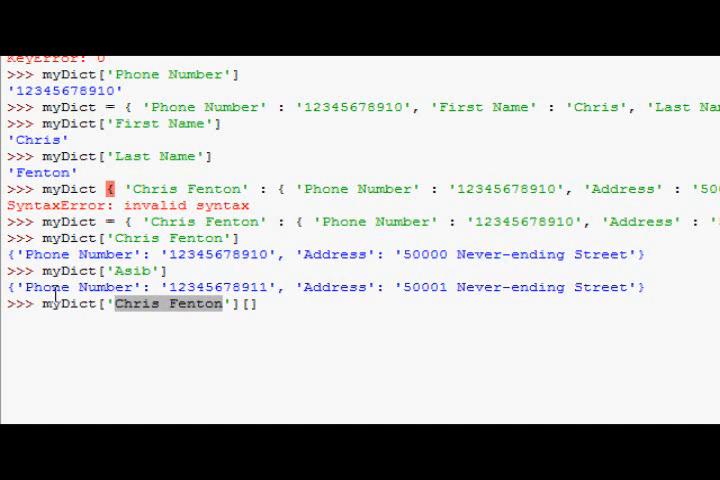
pyautogui.click(72, 253)
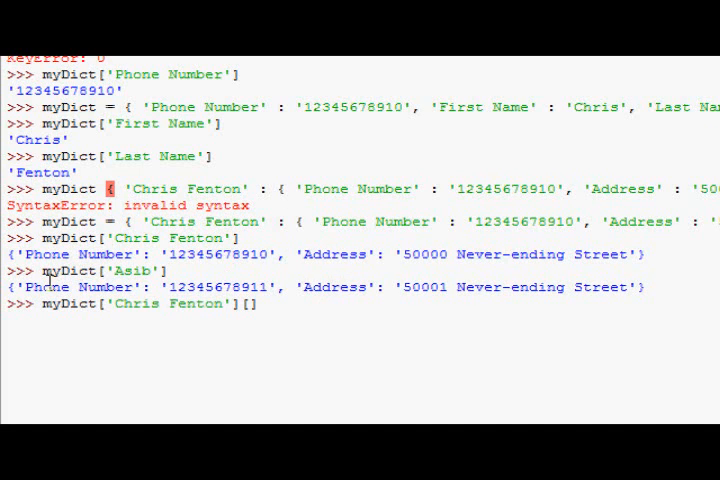
pyautogui.click(47, 287)
pyautogui.click(337, 287)
pyautogui.click(249, 303)
pyautogui.doubleClick(185, 303)
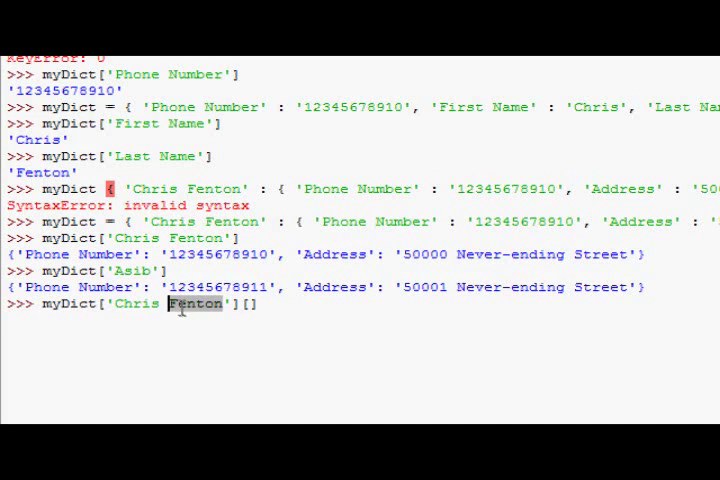
pyautogui.click(251, 304)
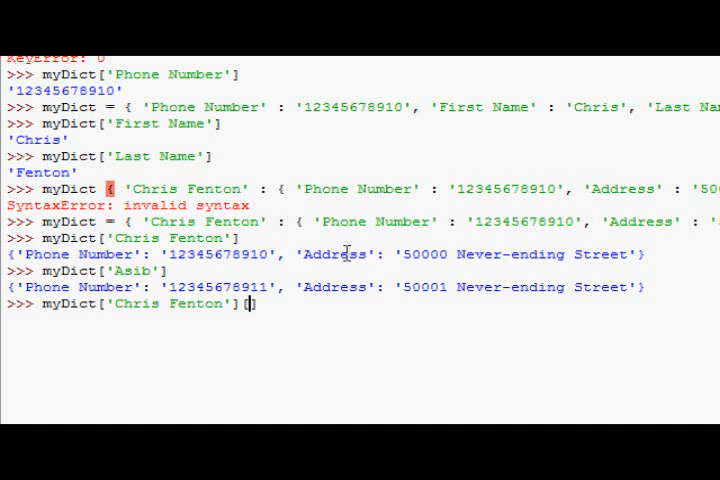
pyautogui.press('Left')
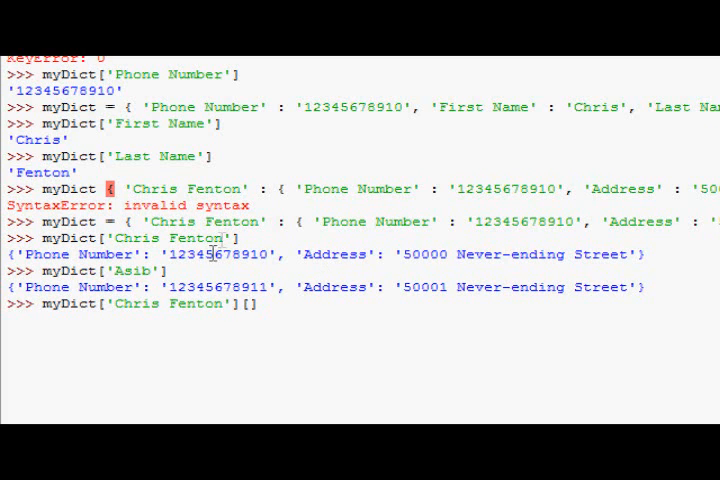
pyautogui.moveTo(296, 221)
pyautogui.mouseDown()
pyautogui.moveTo(578, 228)
pyautogui.moveTo(527, 220)
pyautogui.mouseUp()
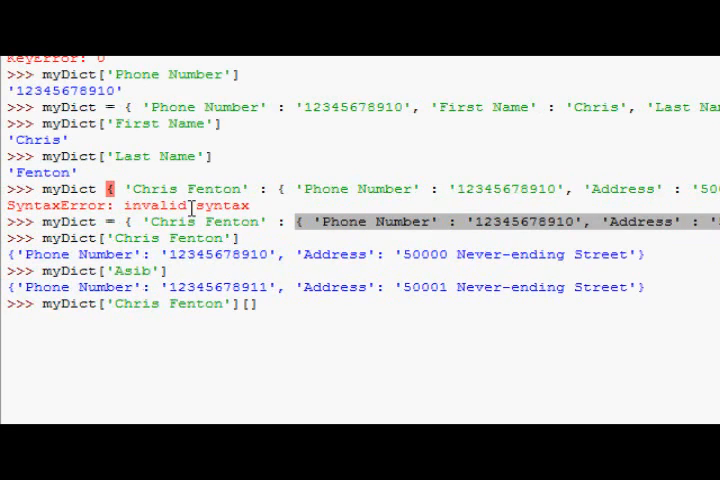
pyautogui.click(252, 304)
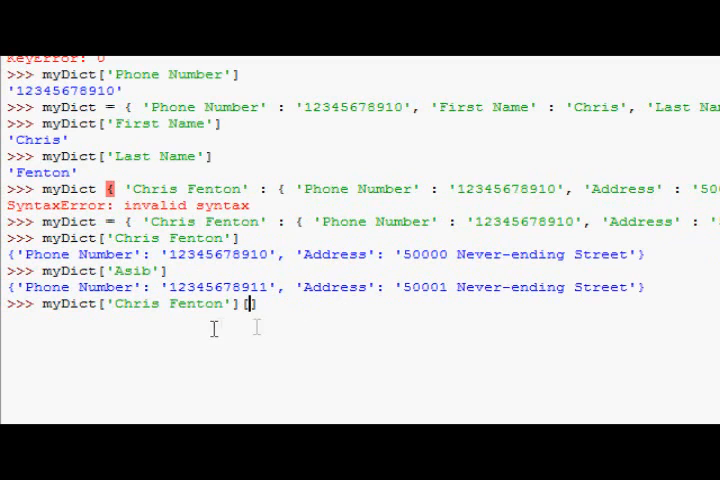
pyautogui.write("'Pho")
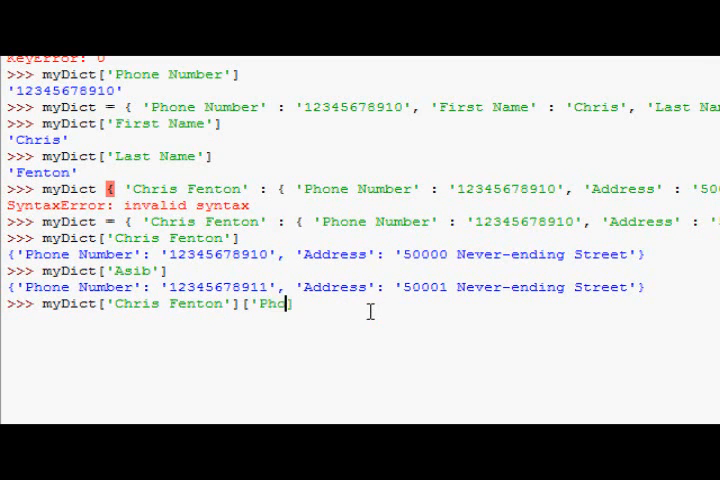
pyautogui.write("ne Number'")
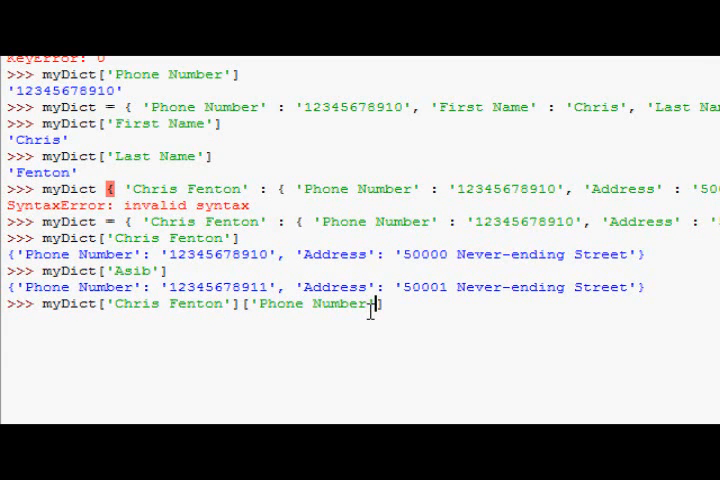
pyautogui.press('Return')
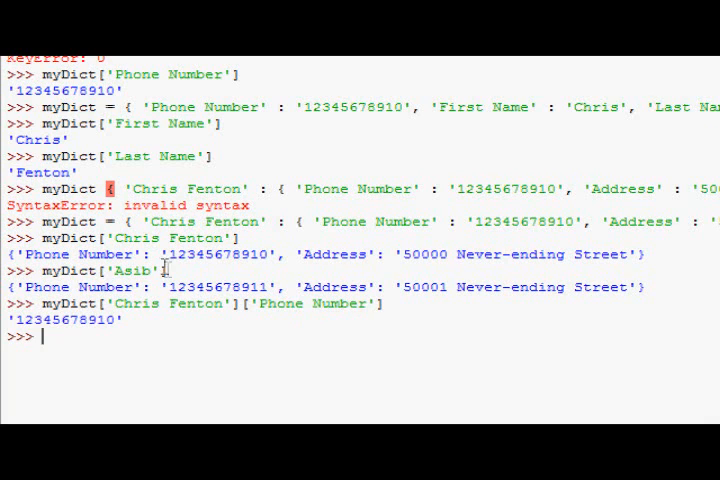
pyautogui.scroll(-5, 175, 260)
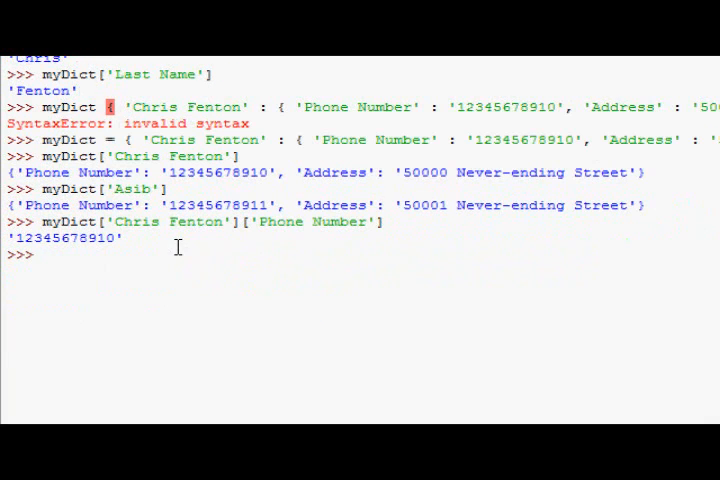
pyautogui.moveTo(384, 222); pyautogui.dragTo(43, 222)
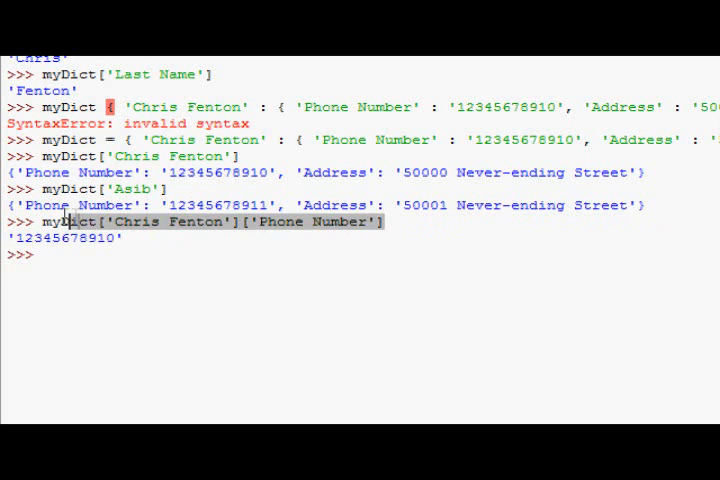
pyautogui.press('Return')
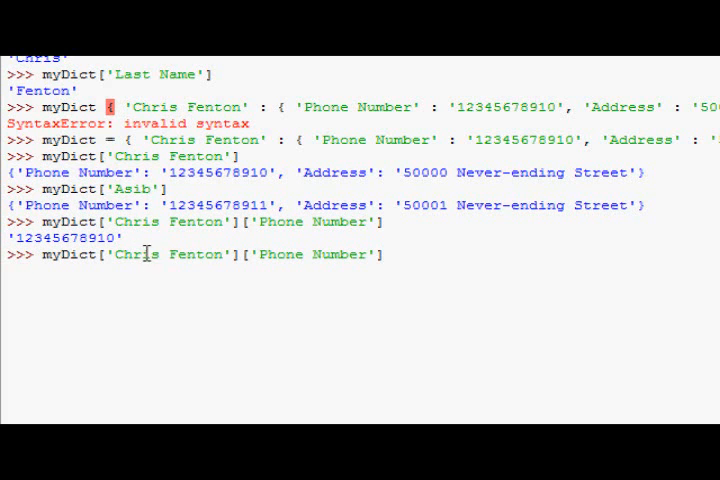
pyautogui.moveTo(224, 254); pyautogui.dragTo(116, 254)
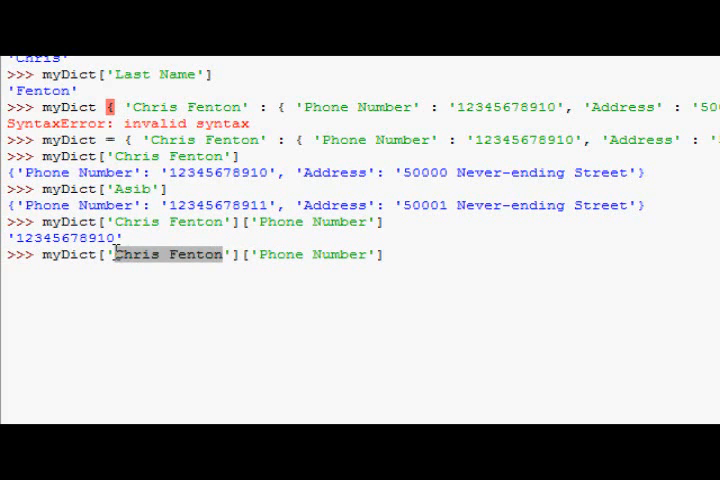
pyautogui.write('Asib')
pyautogui.press('Return')
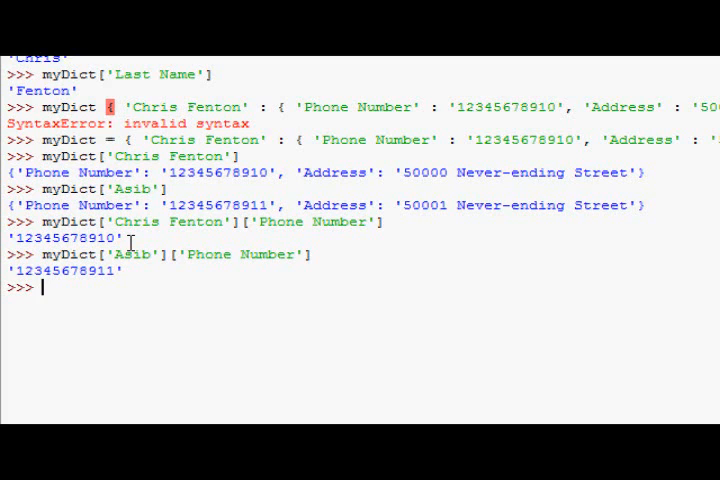
pyautogui.write('myList = [')
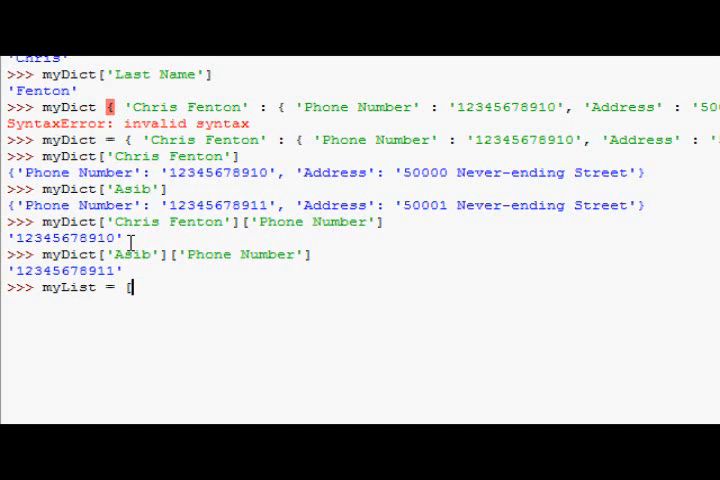
pyautogui.write("'1',")
pyautogui.write('2]')
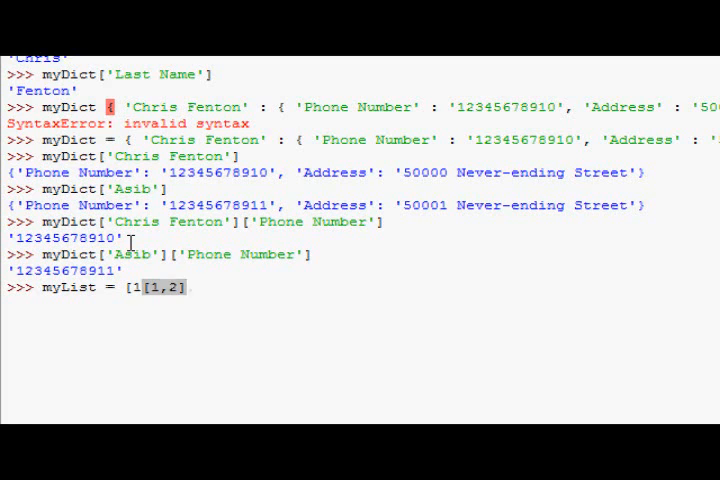
pyautogui.write(',')
# Step: Assign myList = [1,[1,2],3,4,[5,6,7],5,6,7]
pyautogui.click(144, 287)
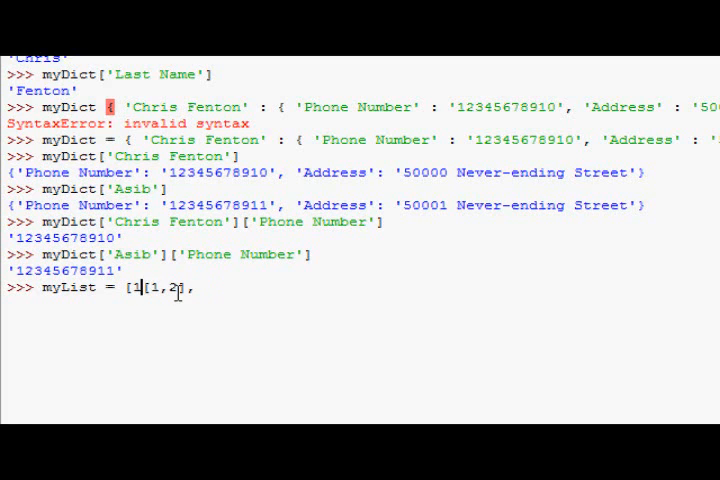
pyautogui.write(',')
pyautogui.press('End')
pyautogui.write('3')
pyautogui.write(',4,')
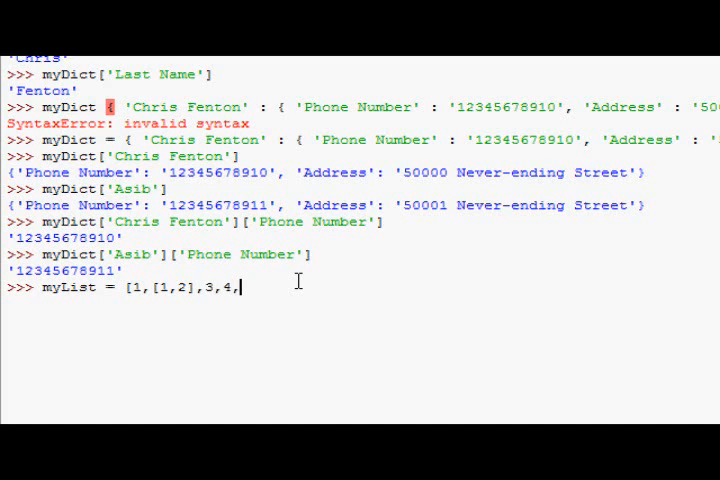
pyautogui.write('[5,6,7]')
pyautogui.write(',')
pyautogui.write('5,6')
pyautogui.write(',7]')
pyautogui.press('Return')
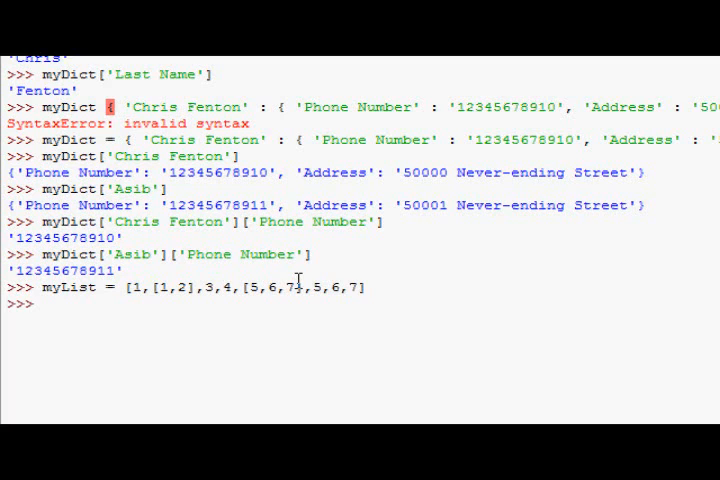
pyautogui.write('myList[1]')
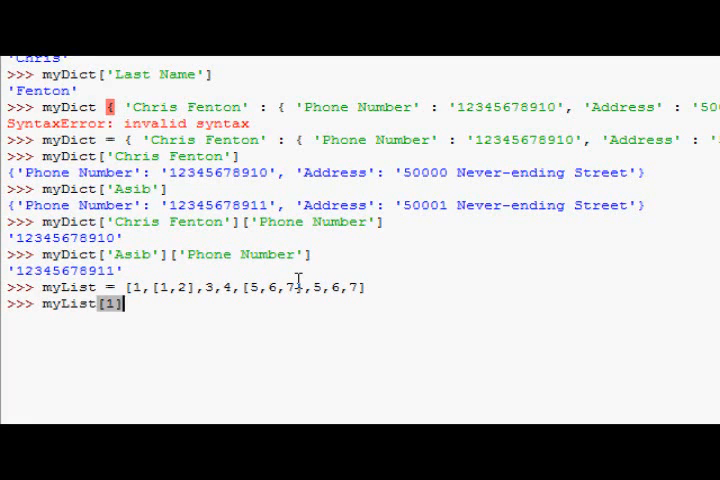
# Step: Show myList[1] as [1, 2], then retrieve 2 with myList[1][1]
pyautogui.press('Return')
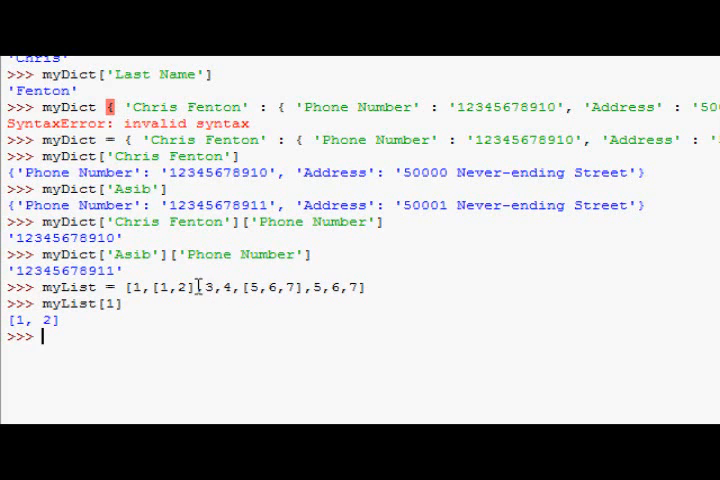
pyautogui.moveTo(194, 287); pyautogui.dragTo(152, 287)
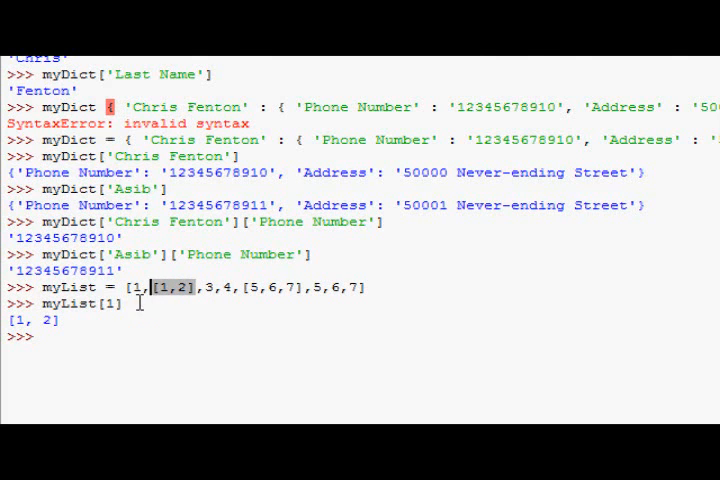
pyautogui.scroll(-2, 140, 303)
pyautogui.click(85, 252)
pyautogui.write('my')
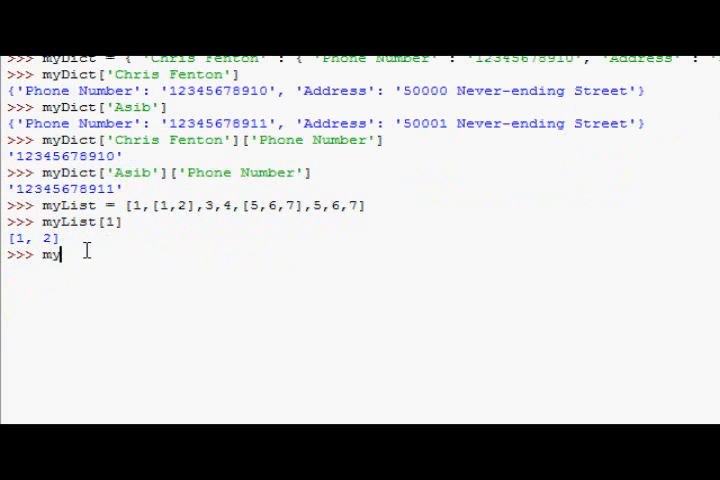
pyautogui.write('List[1][1]')
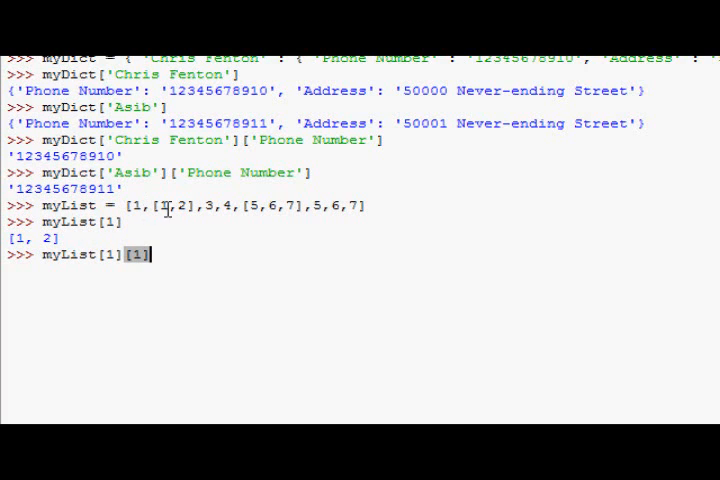
pyautogui.moveTo(196, 206); pyautogui.dragTo(158, 206)
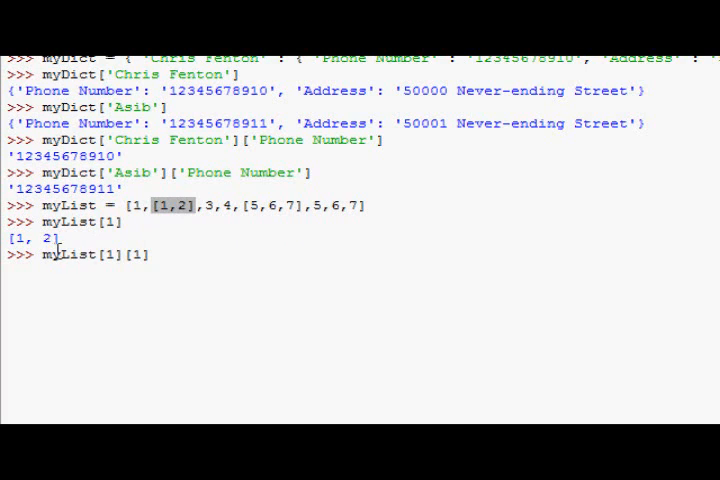
pyautogui.click(104, 254)
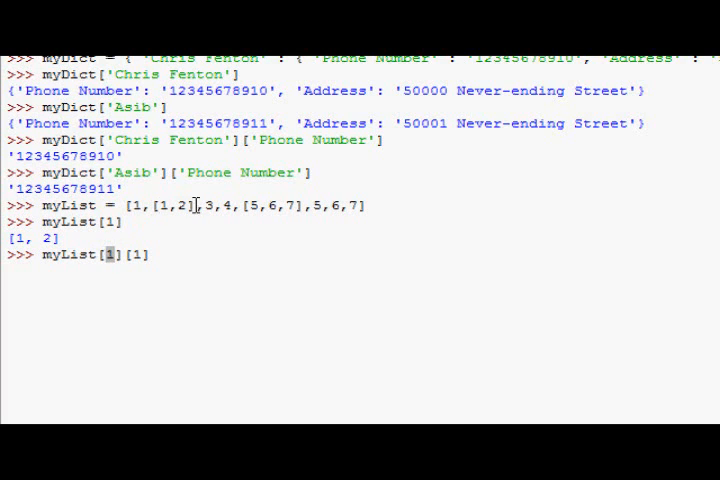
pyautogui.moveTo(196, 206); pyautogui.dragTo(158, 206)
pyautogui.moveTo(192, 206); pyautogui.dragTo(162, 206)
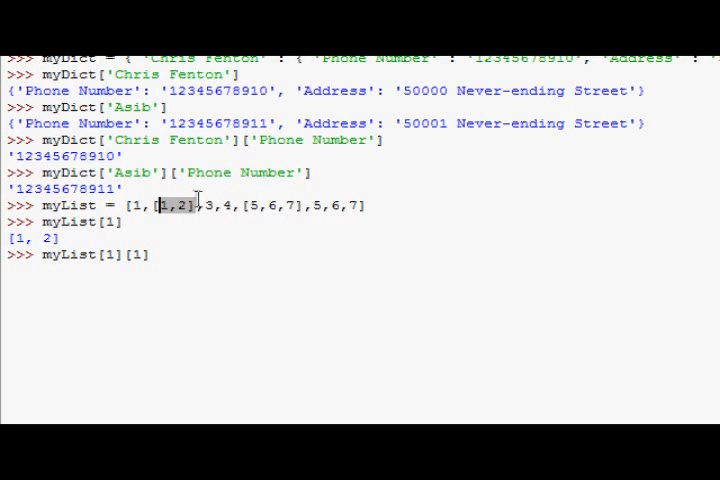
pyautogui.click(182, 257)
pyautogui.press('Return')
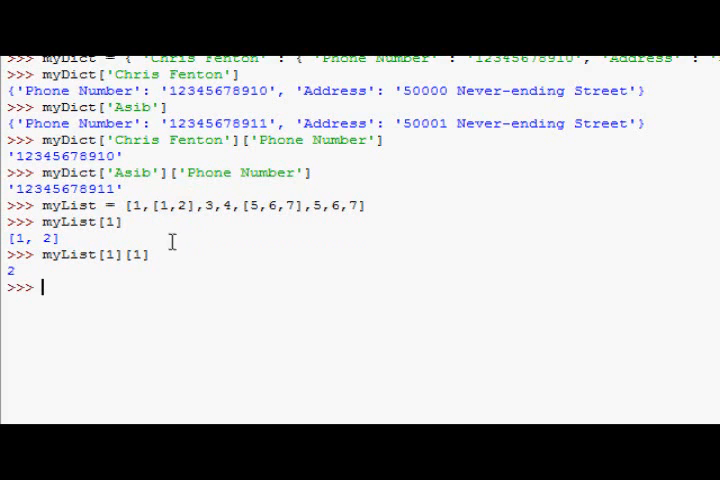
# Step: Retrieve 1 with myList[1][0] and 6 with myList[4][1]
pyautogui.moveTo(150, 256); pyautogui.dragTo(37, 250)
pyautogui.hotkey('ctrl', 'c')
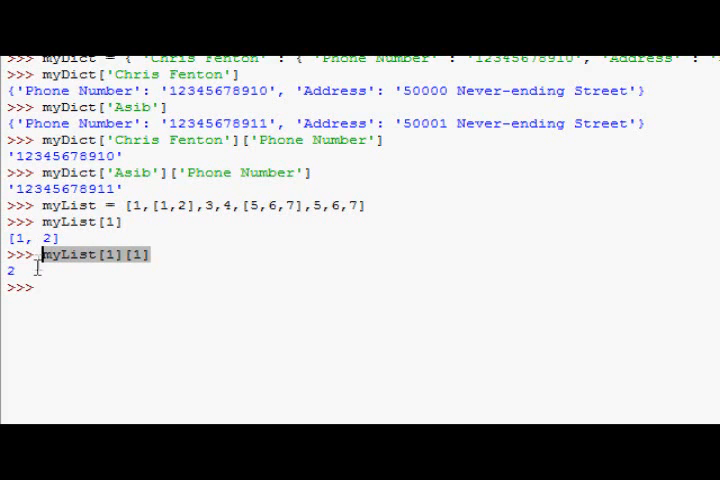
pyautogui.click(52, 287)
pyautogui.hotkey('ctrl', 'v')
pyautogui.click(135, 287)
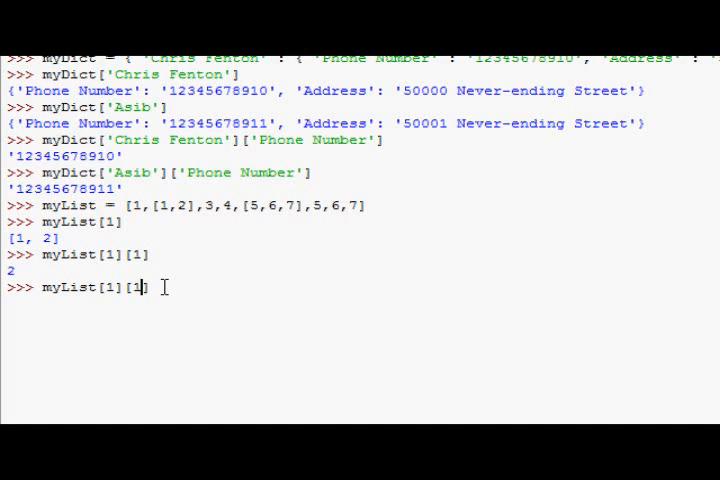
pyautogui.press('BackSpace')
pyautogui.write('0')
pyautogui.press('Return')
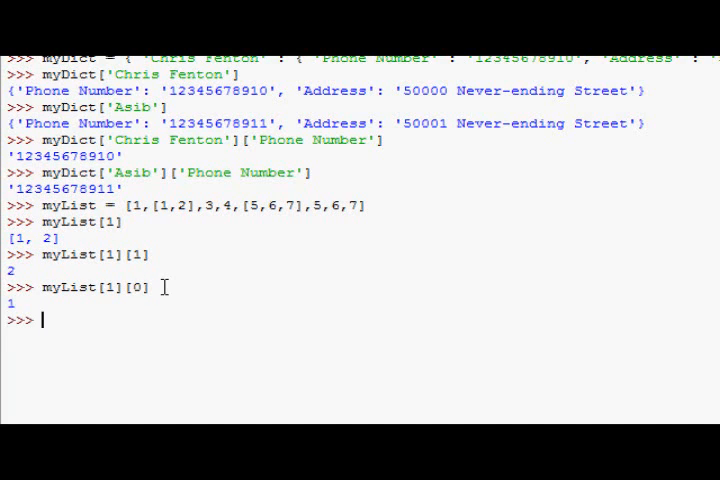
pyautogui.write('mytl')
pyautogui.press('BackSpace')
pyautogui.press('BackSpace')
pyautogui.write('L')
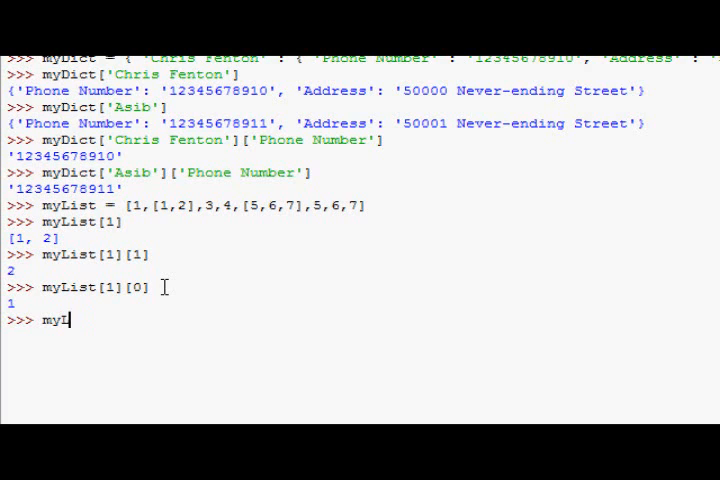
pyautogui.write('ist[')
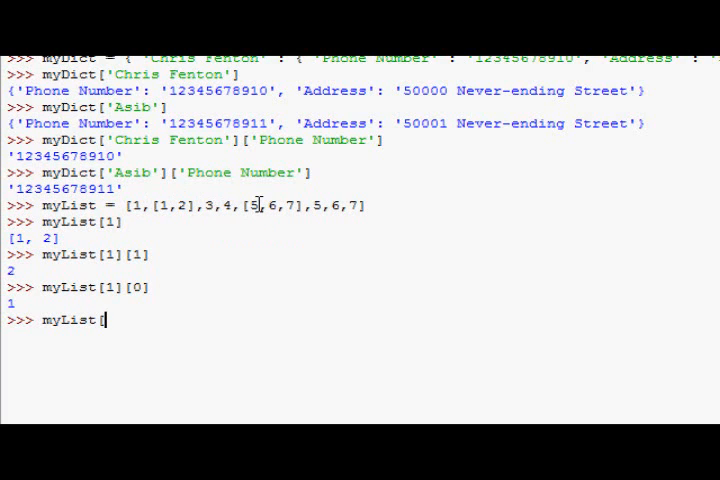
pyautogui.write('4]')
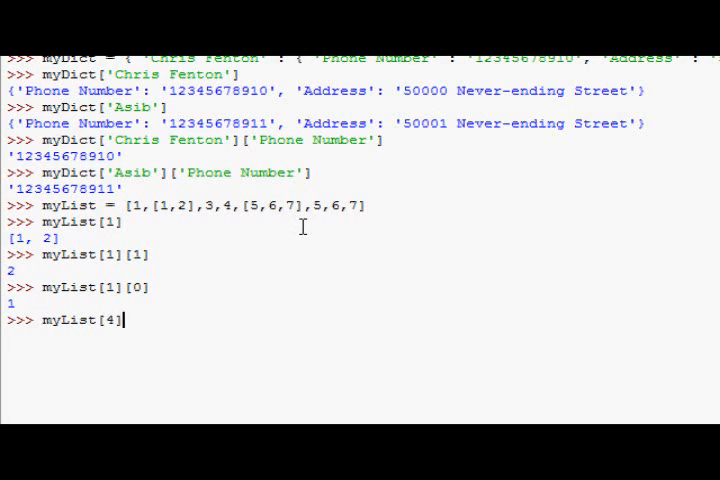
pyautogui.write('[')
pyautogui.write('1]')
pyautogui.press('Return')
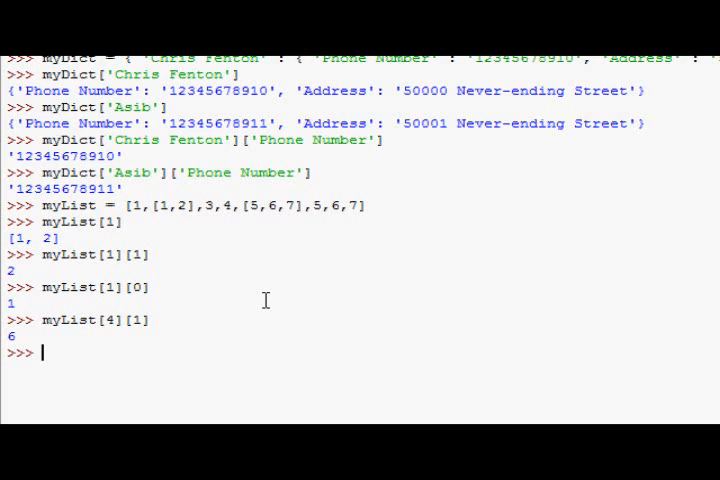
pyautogui.write('myTupl')
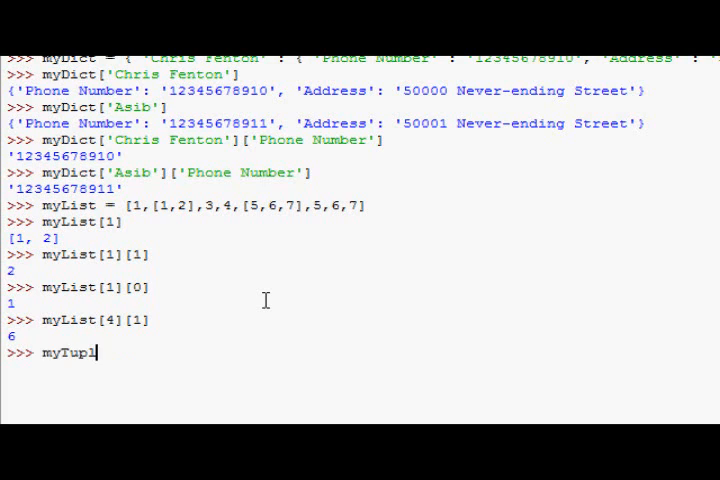
pyautogui.write('e (')
pyautogui.write(' 1, 2, ( 3, 4')
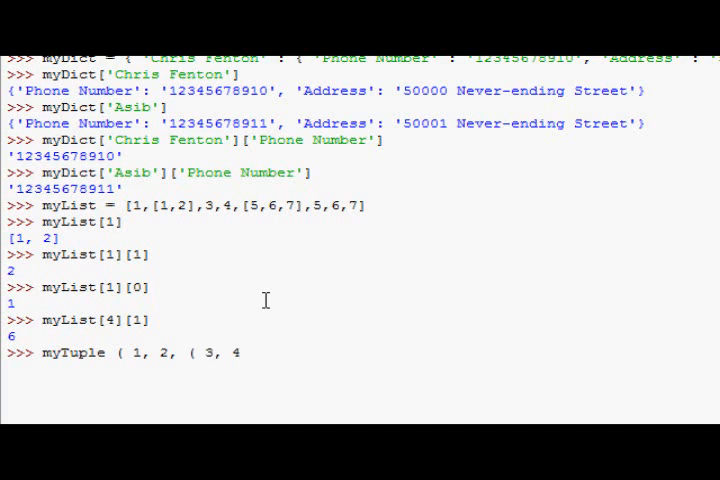
pyautogui.write(' ), 5')
pyautogui.write(',')
# Step: Assign myTuple = (1, 2, (3, 4), 5) after fixing the NameError from the missing '='
pyautogui.press('BackSpace')
pyautogui.write(')')
pyautogui.press('Return')
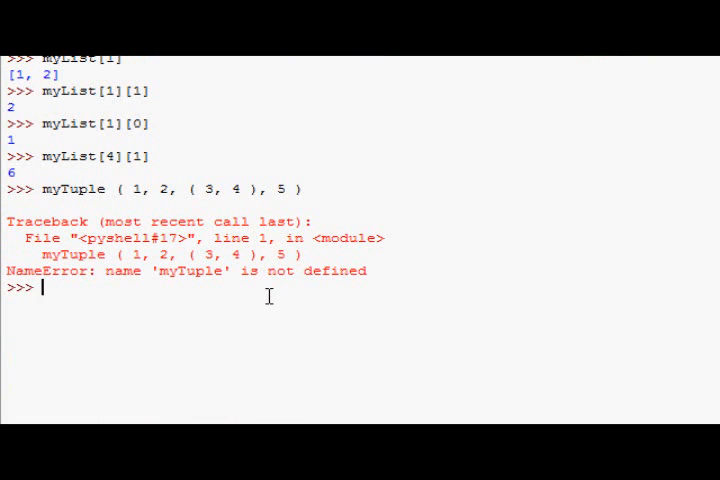
pyautogui.moveTo(302, 189); pyautogui.dragTo(42, 189)
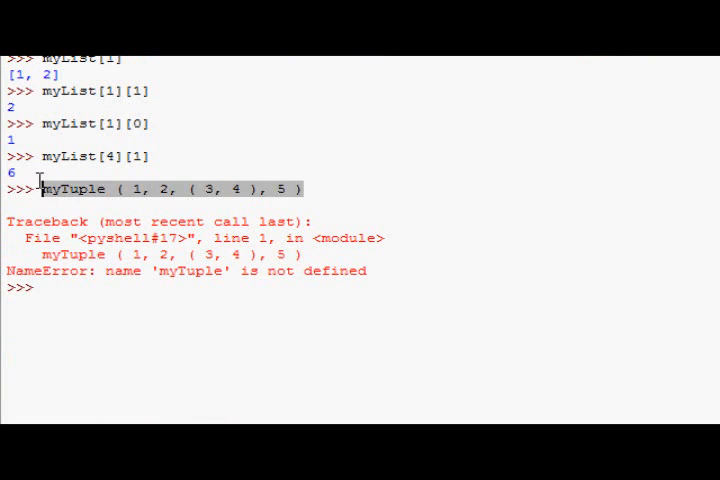
pyautogui.click(71, 287)
pyautogui.hotkey('ctrl', 'v')
pyautogui.click(113, 287)
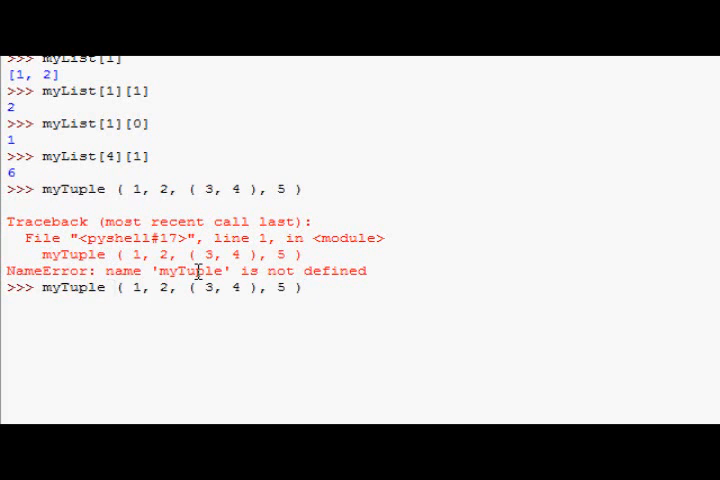
pyautogui.write('=')
pyautogui.press('Return')
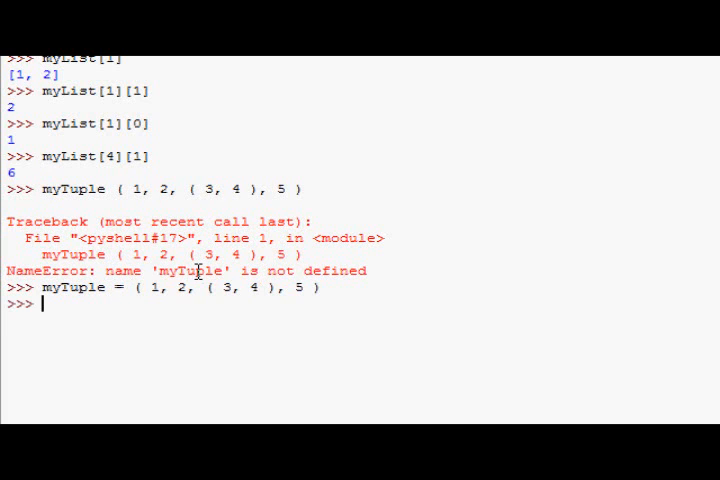
pyautogui.write('myTuple')
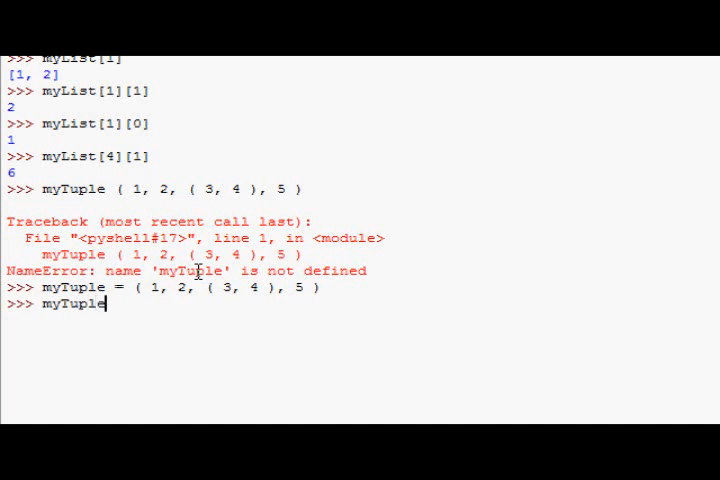
pyautogui.write(' ( 2')
# Step: Retrieve 4 with myTuple[2][1]
pyautogui.press('BackSpace')
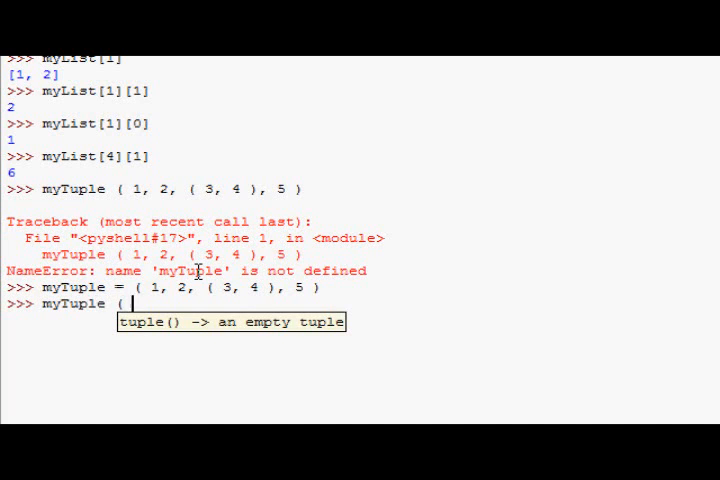
pyautogui.press('BackSpace')
pyautogui.press('BackSpace')
pyautogui.press('BackSpace')
pyautogui.write('[2]')
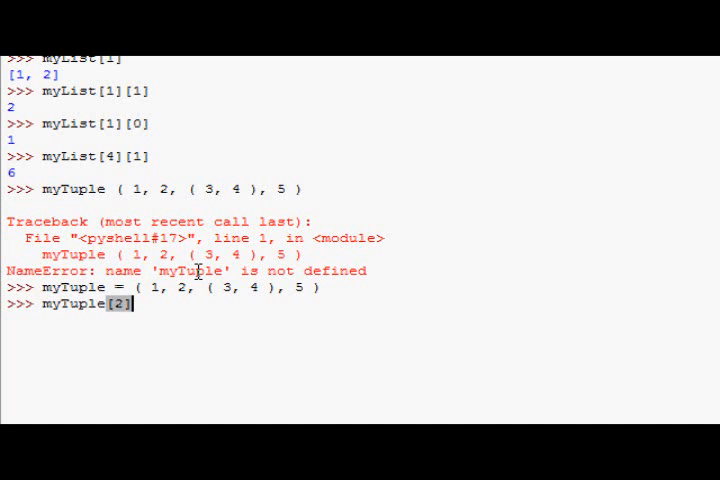
pyautogui.write('[1]')
pyautogui.press('Return')
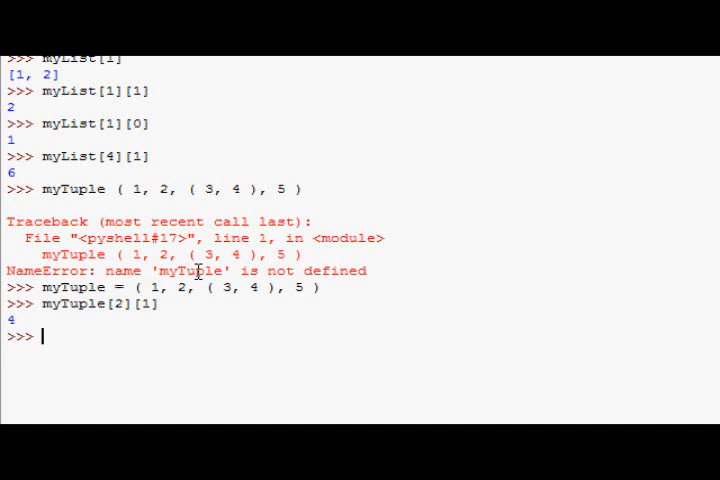
pyautogui.scroll(5, 200, 240)
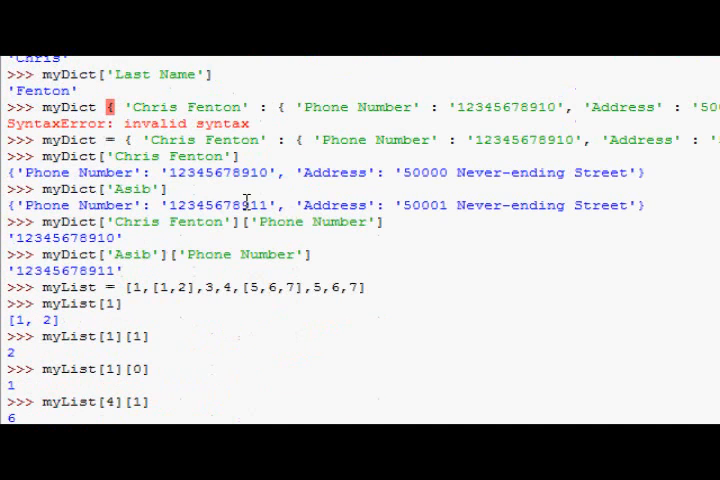